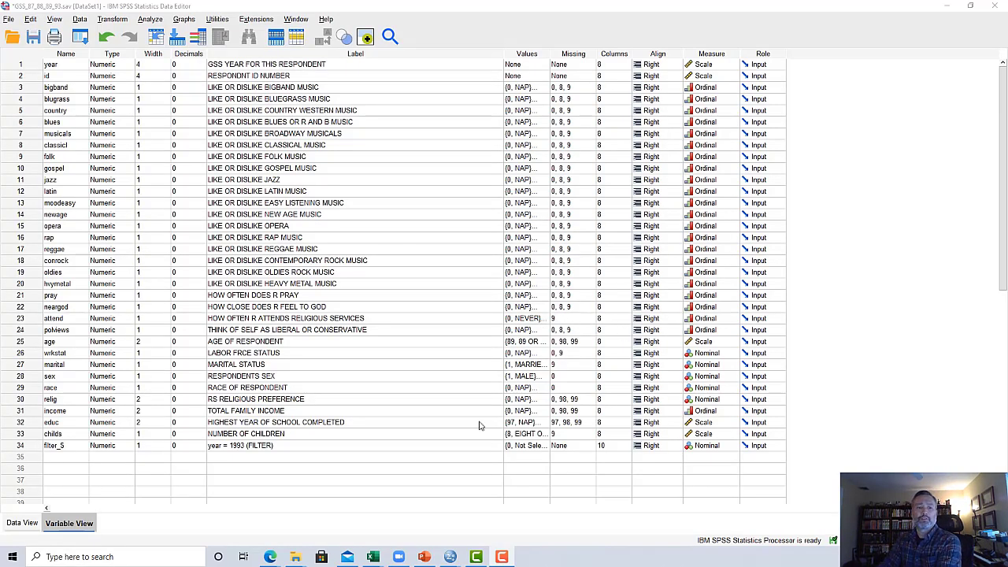
- Look through the case rows of the dataset and return to the variable definitions
{"action": "left_click", "coordinate": [26, 527]}
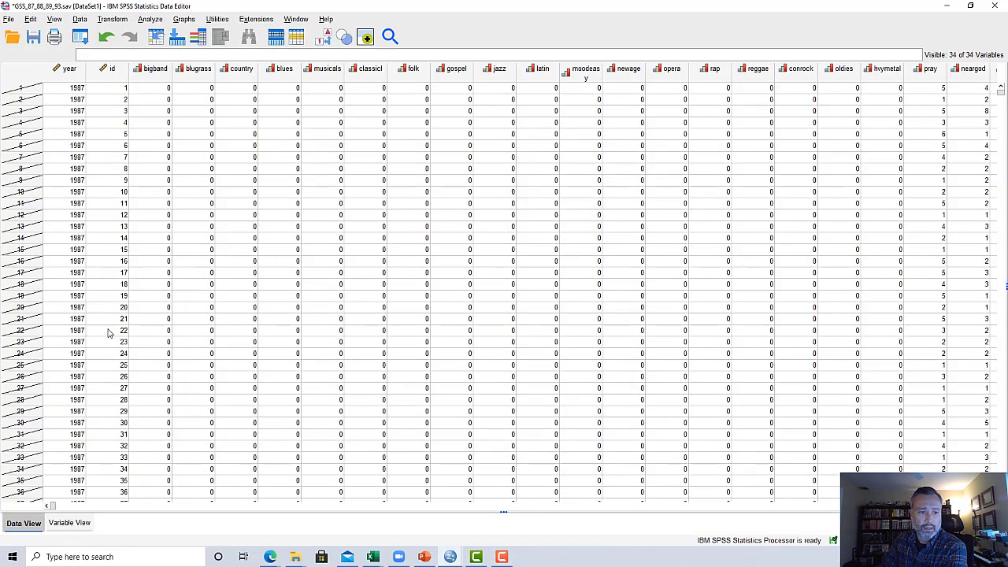
{"action": "scroll", "coordinate": [158, 339], "scroll_direction": "down", "scroll_amount": 14}
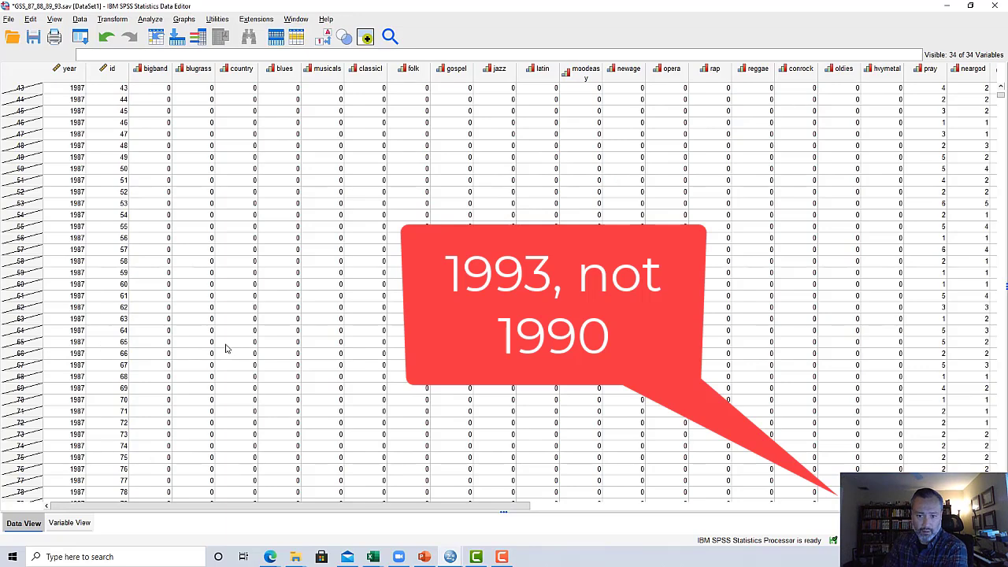
{"action": "left_click", "coordinate": [70, 523]}
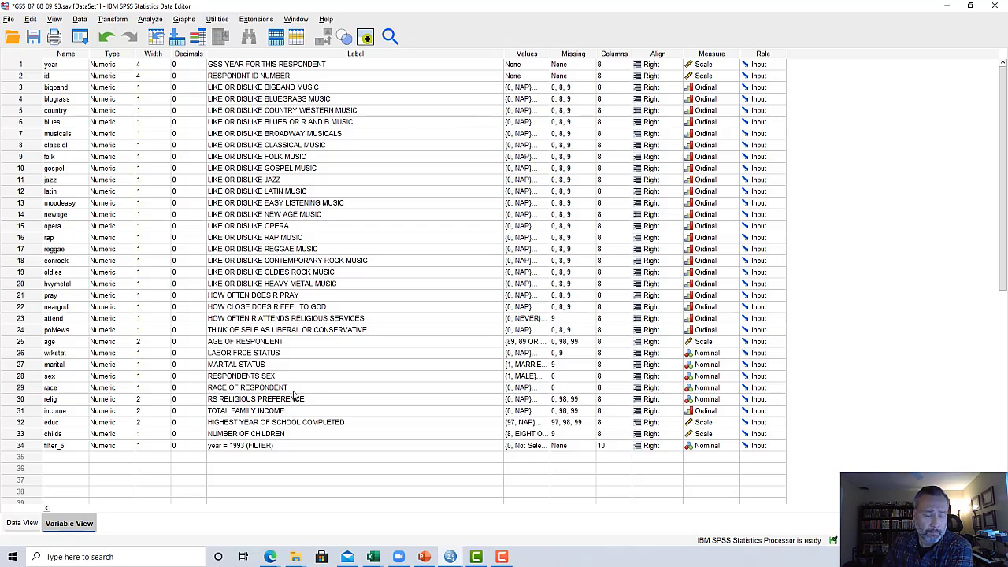
- Check the value labels defined for the race variable without changing them
{"action": "left_click", "coordinate": [525, 388]}
{"action": "left_click", "coordinate": [545, 388]}
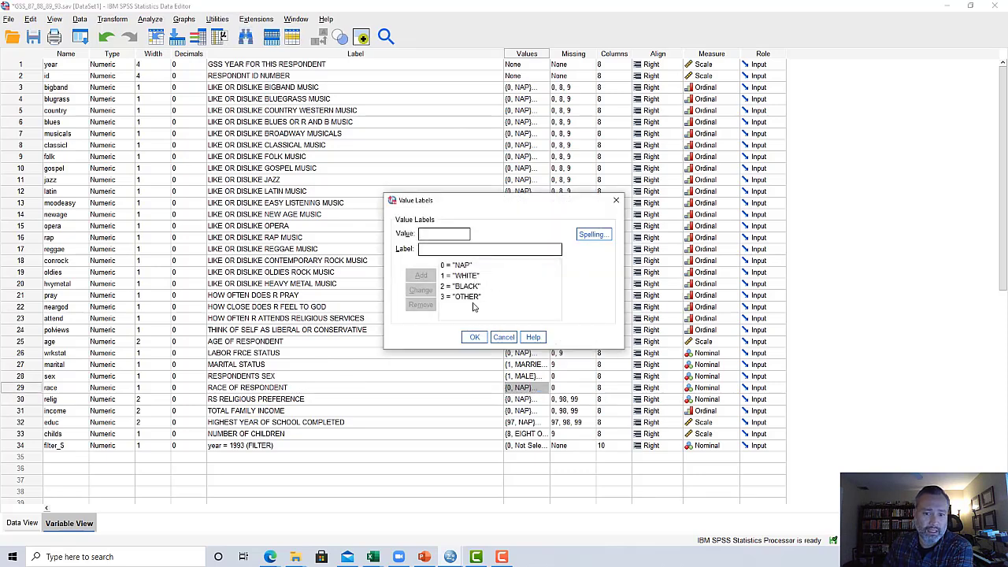
{"action": "left_click", "coordinate": [504, 338]}
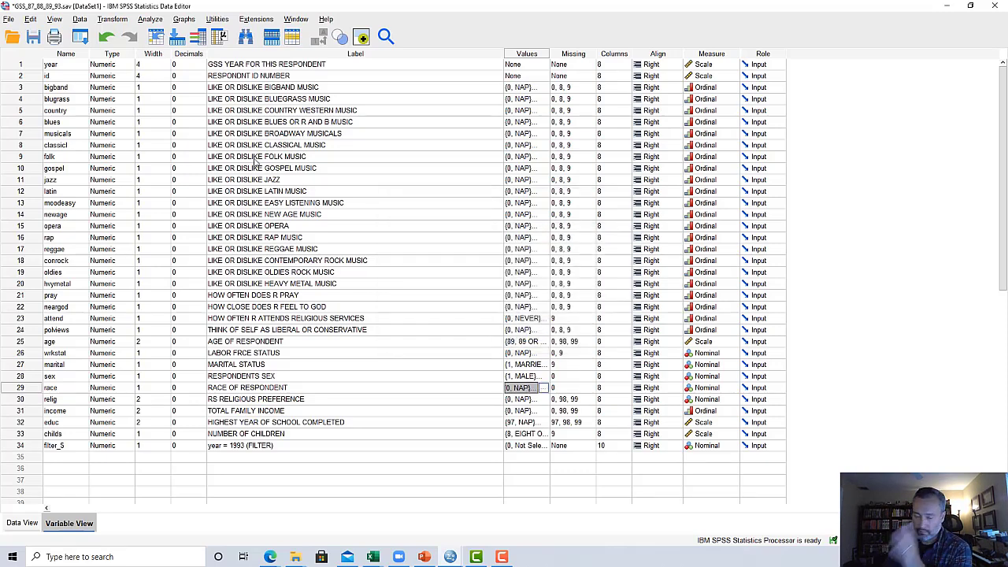
- Start a Crosstabs analysis and list the available variables by name instead of by label
{"action": "left_click", "coordinate": [151, 19]}
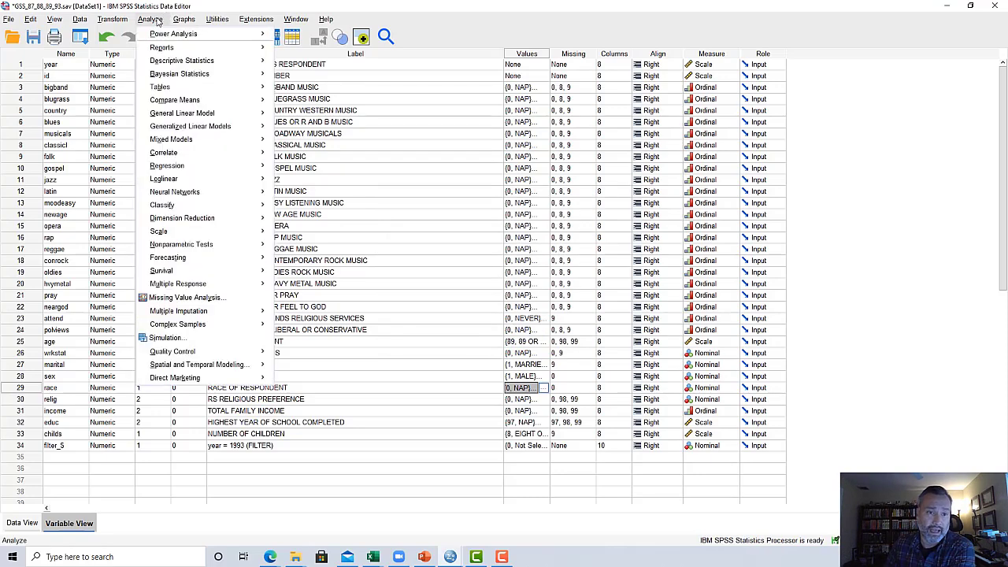
{"action": "mouse_move", "coordinate": [178, 63]}
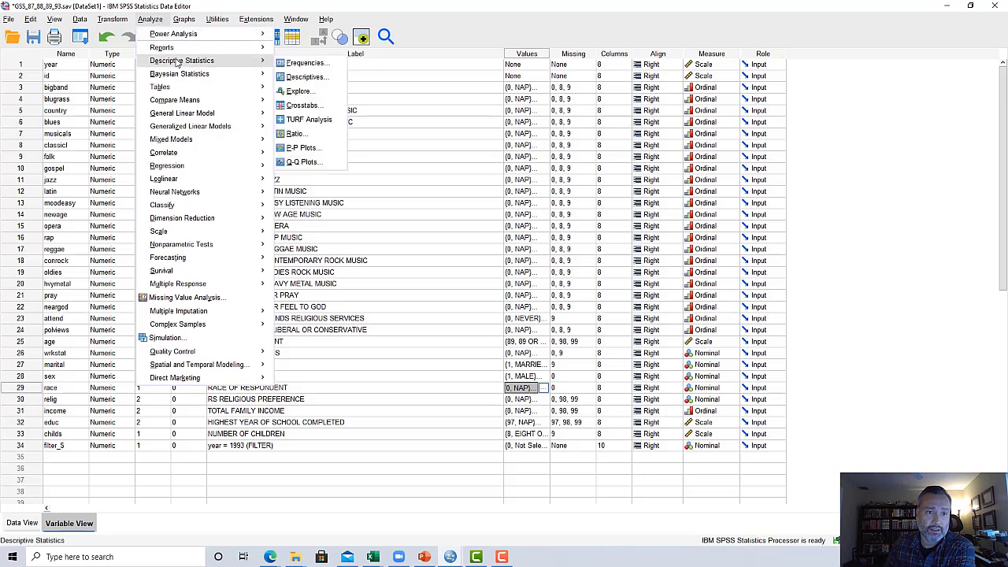
{"action": "left_click", "coordinate": [303, 106]}
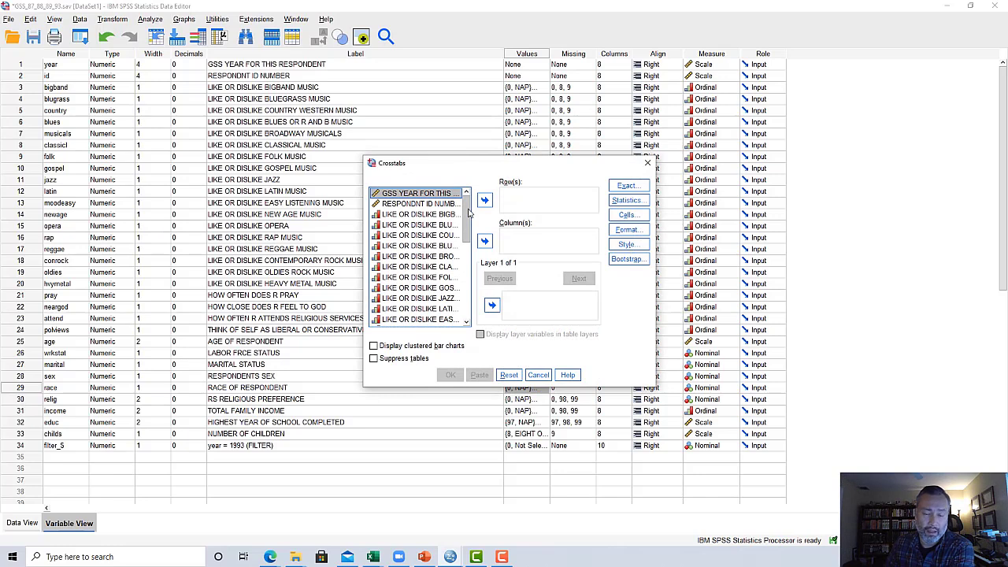
{"action": "right_click", "coordinate": [426, 206]}
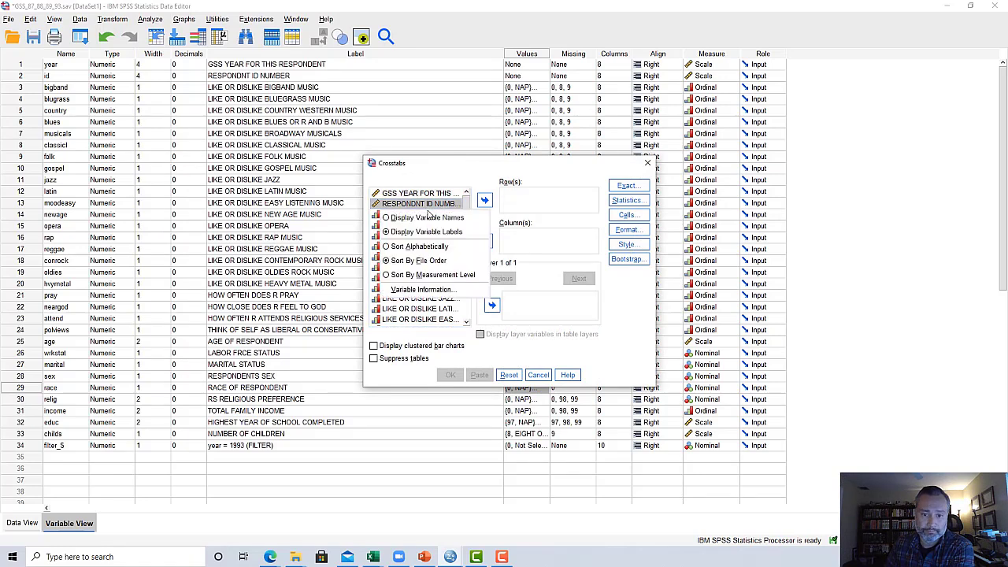
{"action": "left_click", "coordinate": [427, 218]}
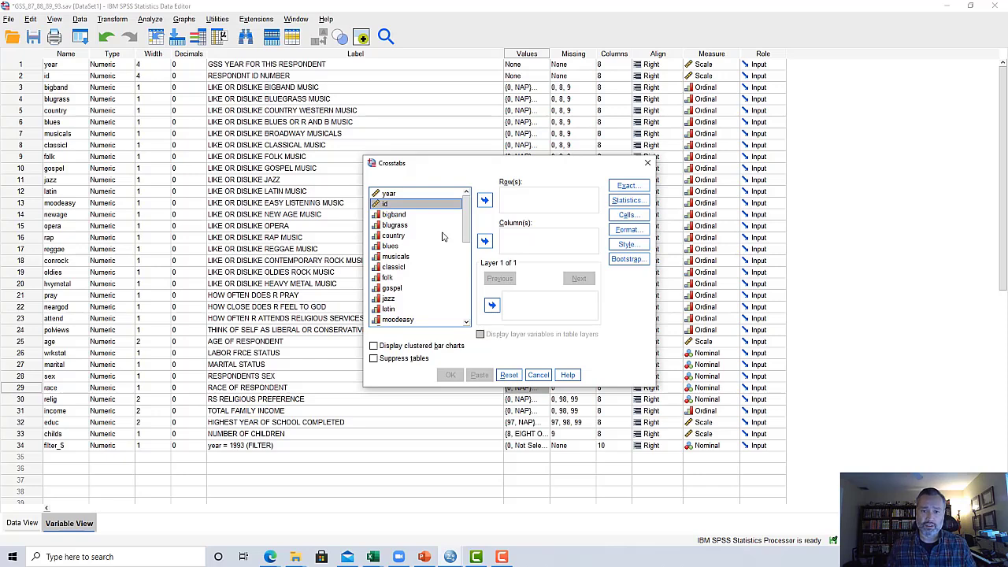
- Assign race as the column variable and country as the row variable of the crosstab
{"action": "left_click_drag", "start_coordinate": [467, 241], "coordinate": [468, 319]}
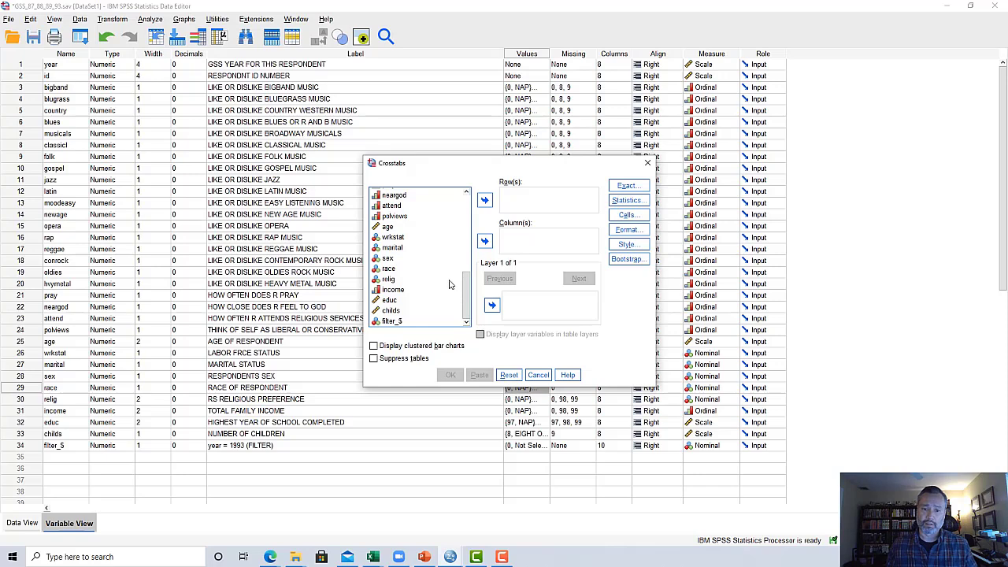
{"action": "left_click", "coordinate": [390, 271]}
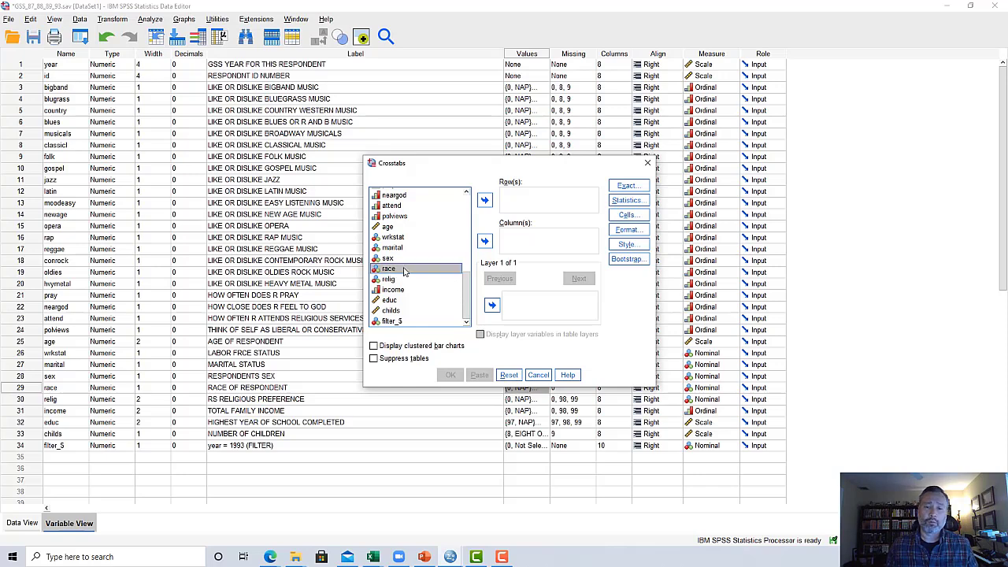
{"action": "left_click", "coordinate": [485, 243]}
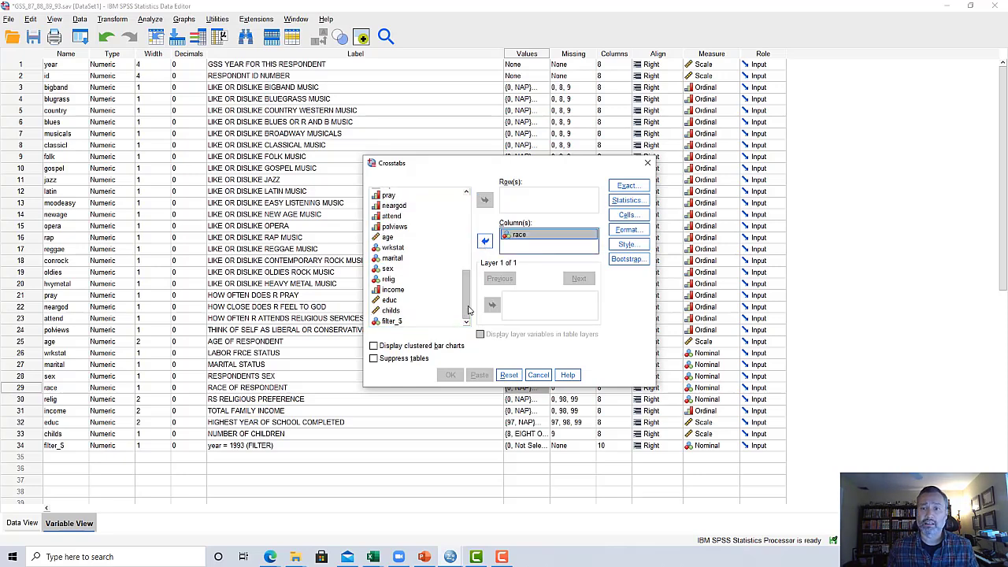
{"action": "left_click_drag", "start_coordinate": [463, 312], "coordinate": [464, 218]}
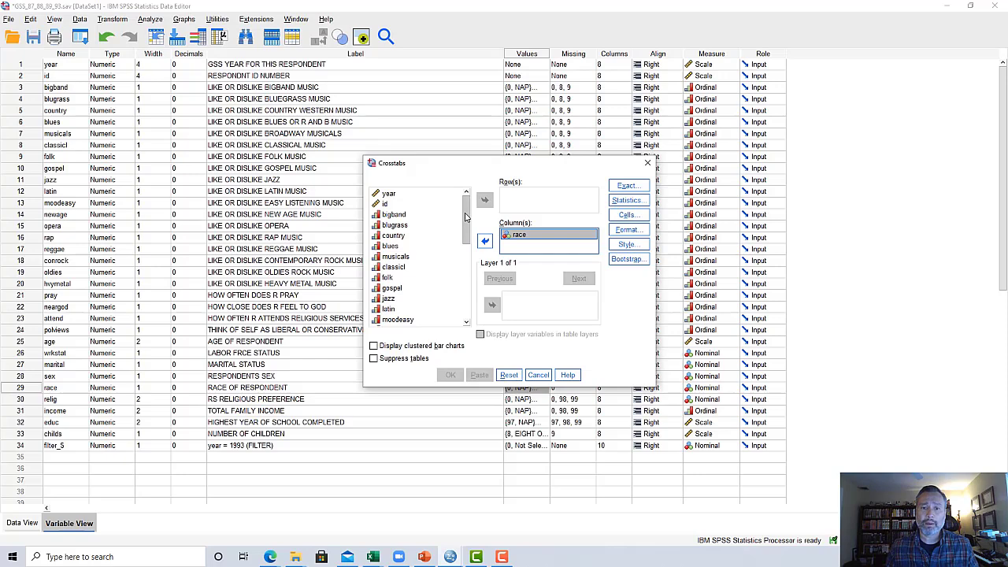
{"action": "left_click", "coordinate": [405, 235]}
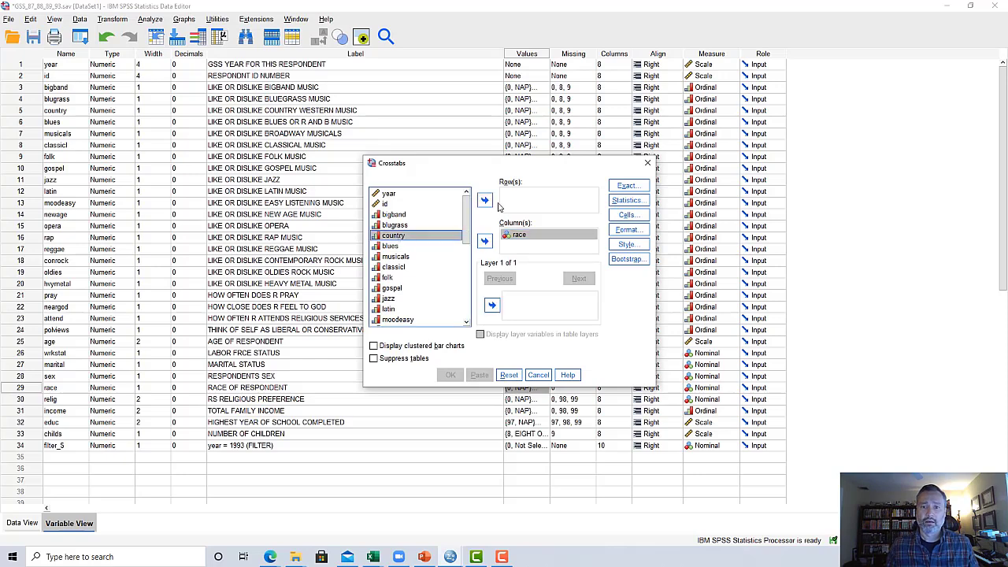
{"action": "left_click", "coordinate": [486, 202]}
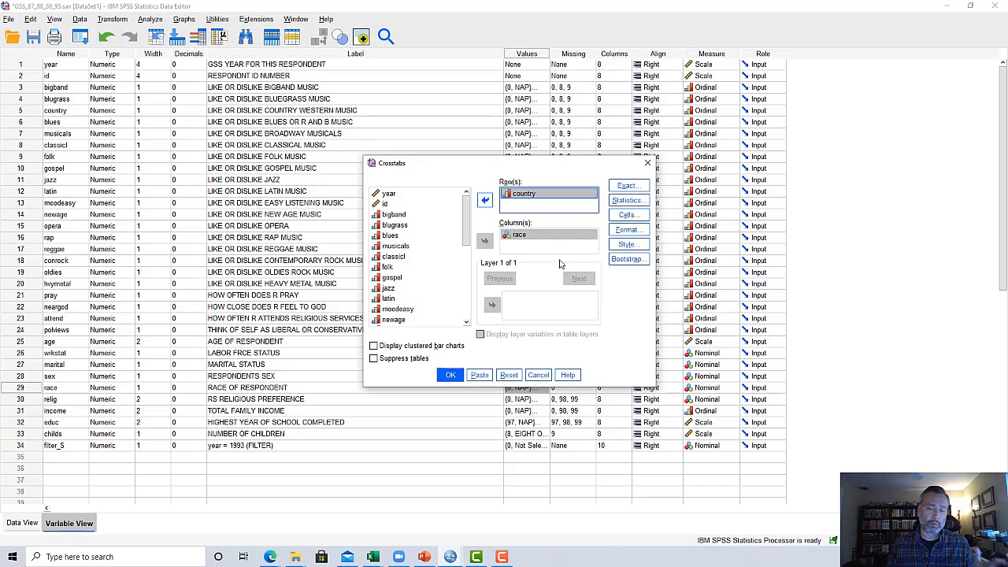
- Add column percentages to the crosstab's cell display
{"action": "left_click", "coordinate": [635, 219]}
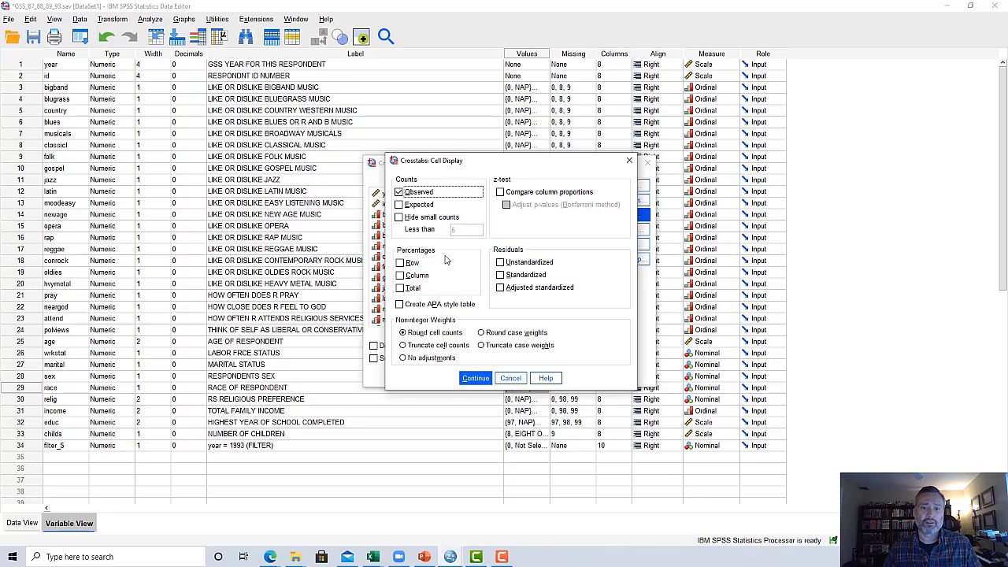
{"action": "left_click", "coordinate": [401, 275]}
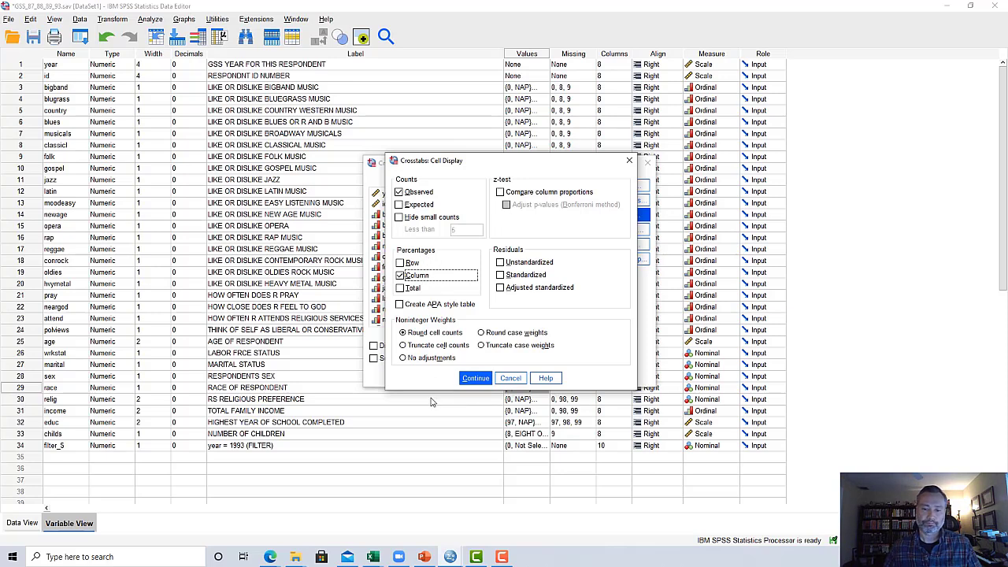
{"action": "left_click", "coordinate": [477, 382]}
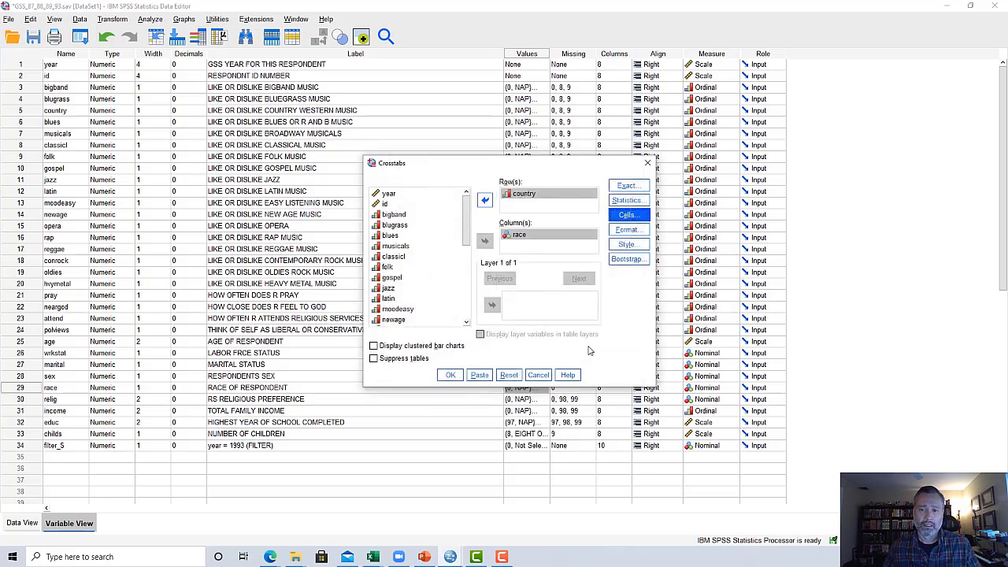
- Request the Chi-square test and Phi and Cramer's V among the crosstab statistics
{"action": "left_click", "coordinate": [631, 201]}
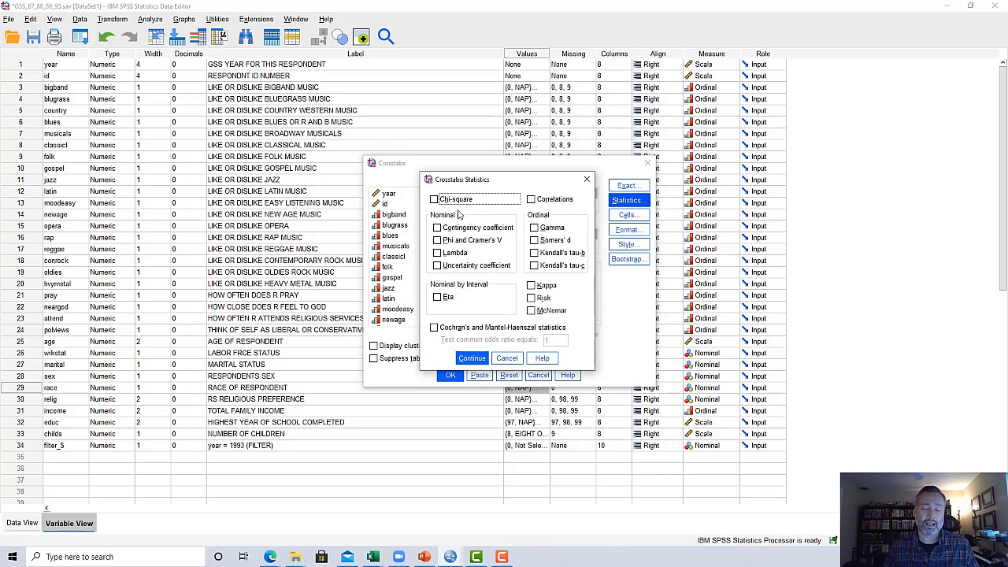
{"action": "left_click", "coordinate": [435, 202]}
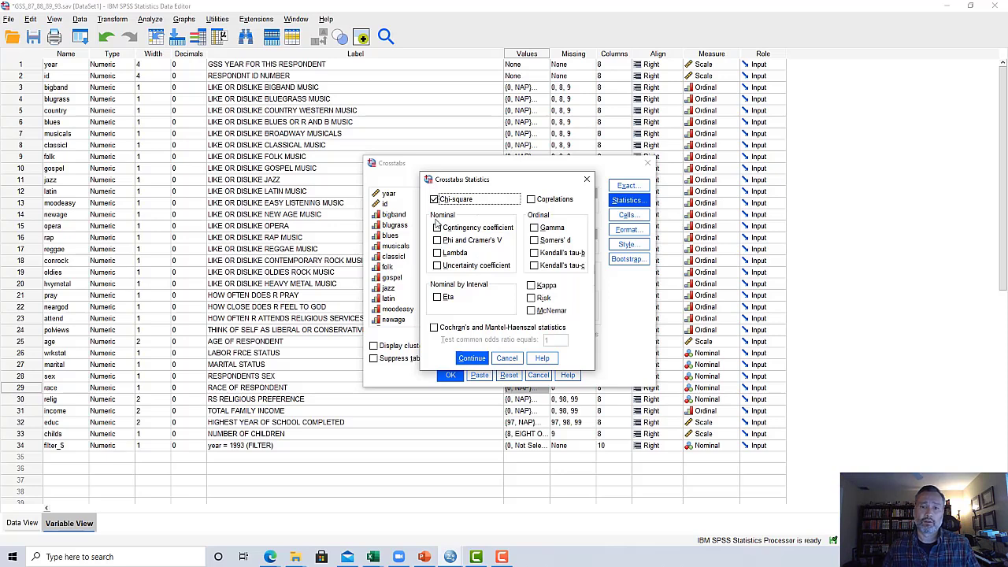
{"action": "left_click", "coordinate": [437, 242]}
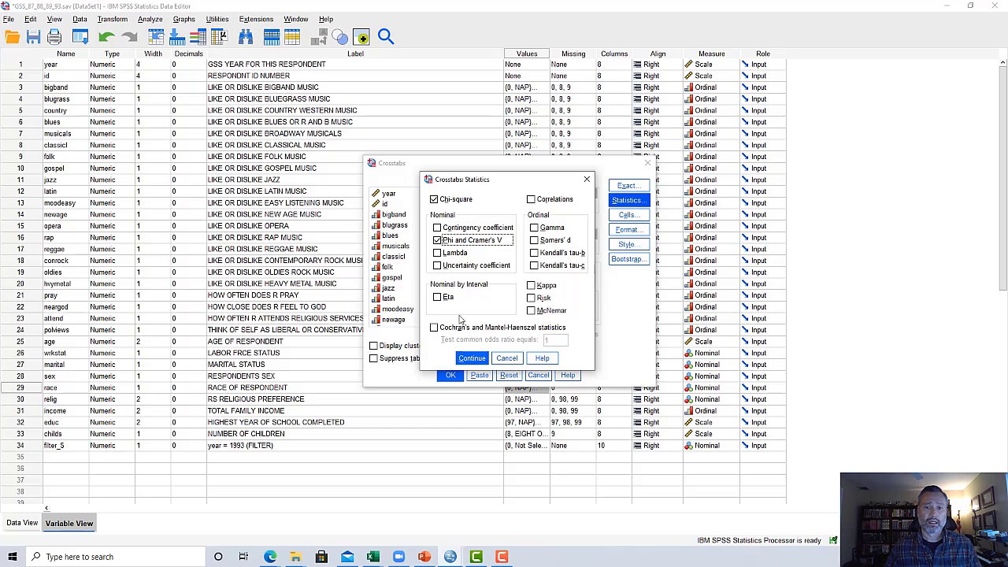
{"action": "left_click", "coordinate": [473, 358]}
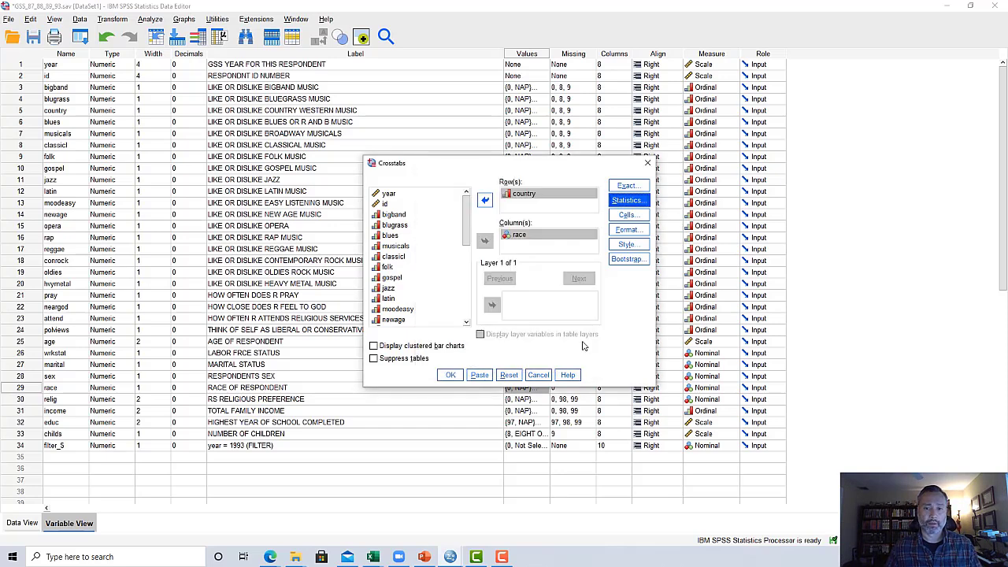
- Paste the crosstab of country by race as syntax and bring up the Syntax1 window
{"action": "left_click", "coordinate": [483, 376]}
{"action": "mouse_move", "coordinate": [460, 554]}
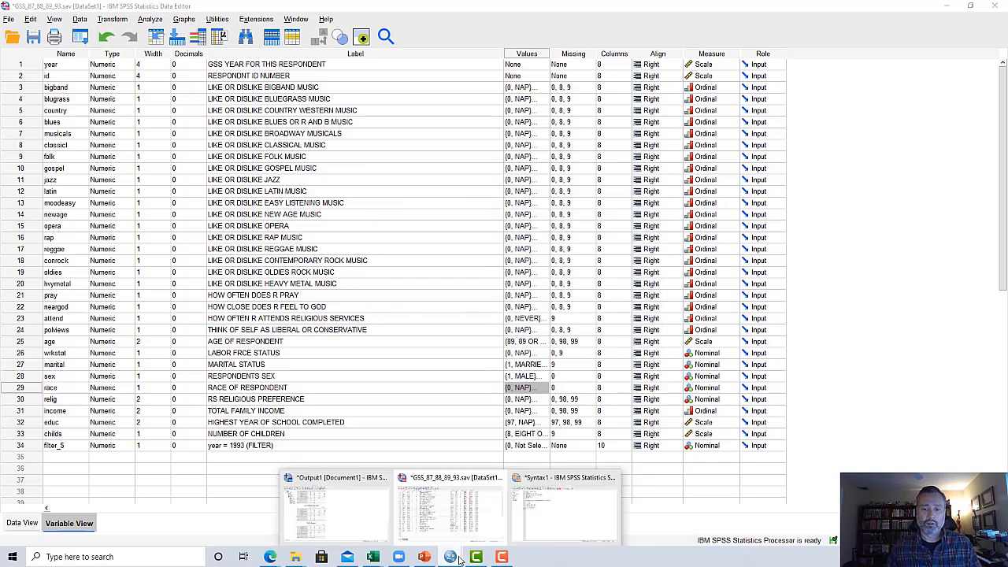
{"action": "left_click", "coordinate": [541, 513]}
- Examine the pasted CROSSTABS command, especially its STATISTICS and CELLS subcommands
{"action": "left_click_drag", "start_coordinate": [231, 233], "coordinate": [140, 181]}
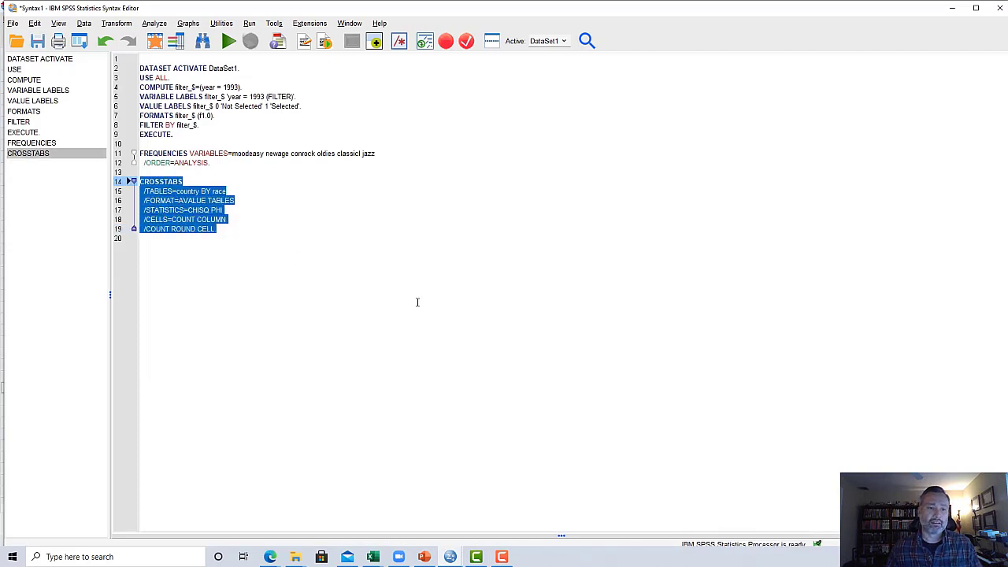
{"action": "left_click", "coordinate": [354, 277]}
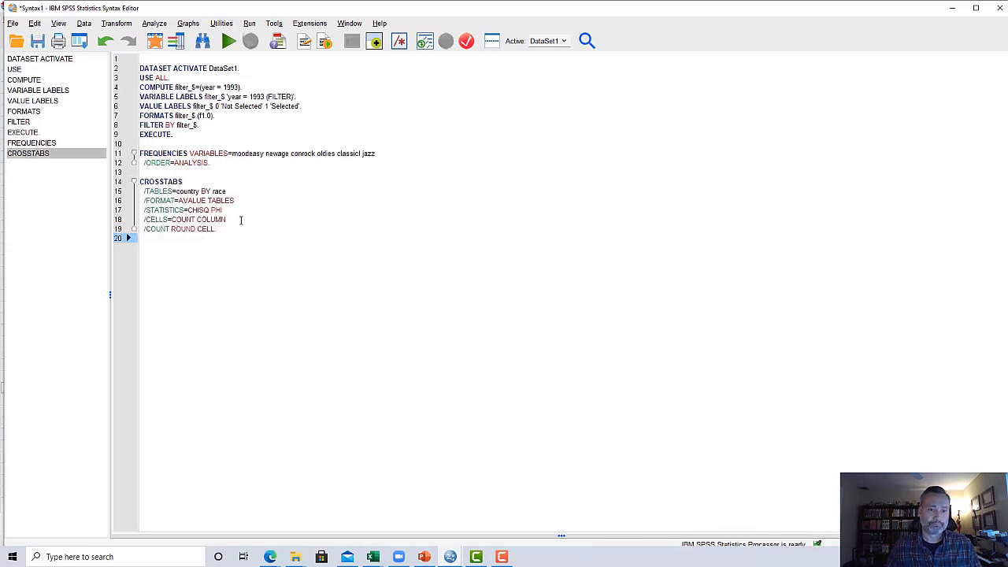
{"action": "left_click_drag", "start_coordinate": [237, 219], "coordinate": [140, 220]}
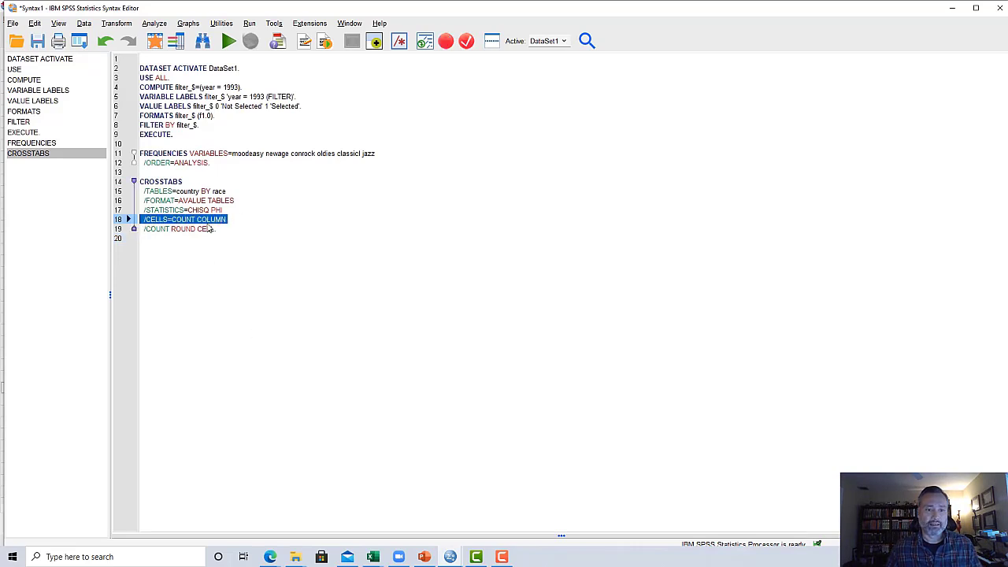
{"action": "left_click", "coordinate": [241, 209]}
{"action": "left_click_drag", "start_coordinate": [221, 210], "coordinate": [139, 211]}
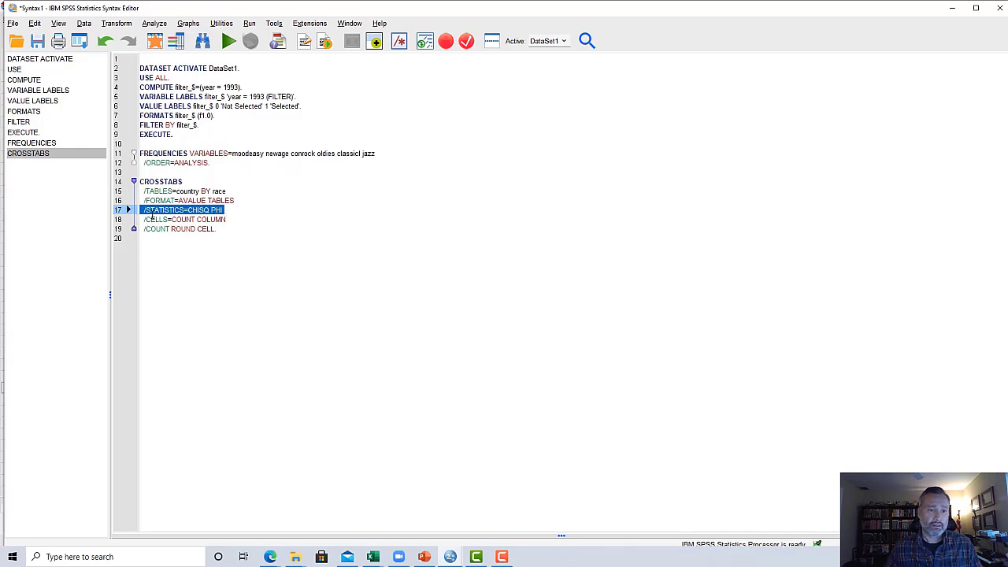
{"action": "left_click_drag", "start_coordinate": [244, 220], "coordinate": [139, 210]}
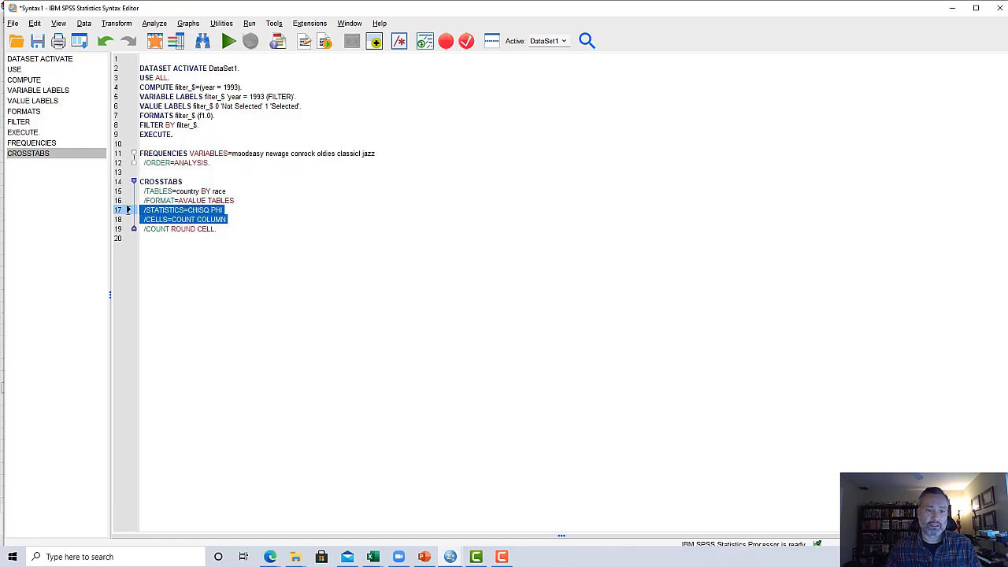
{"action": "left_click", "coordinate": [268, 315]}
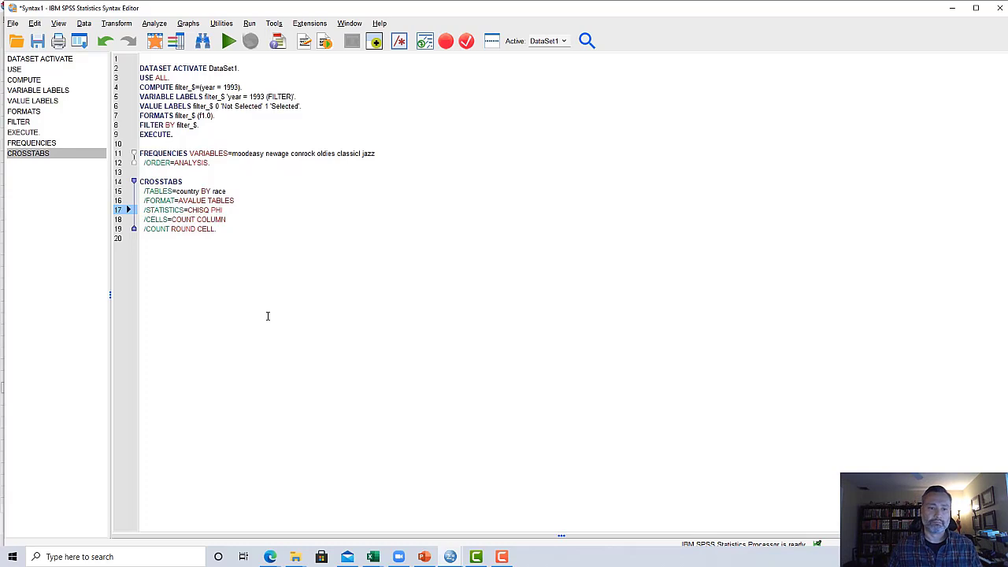
- Run only the CROSSTABS block of the syntax, lines 14 to 19
{"action": "left_click_drag", "start_coordinate": [232, 237], "coordinate": [139, 181]}
{"action": "left_click", "coordinate": [229, 40]}
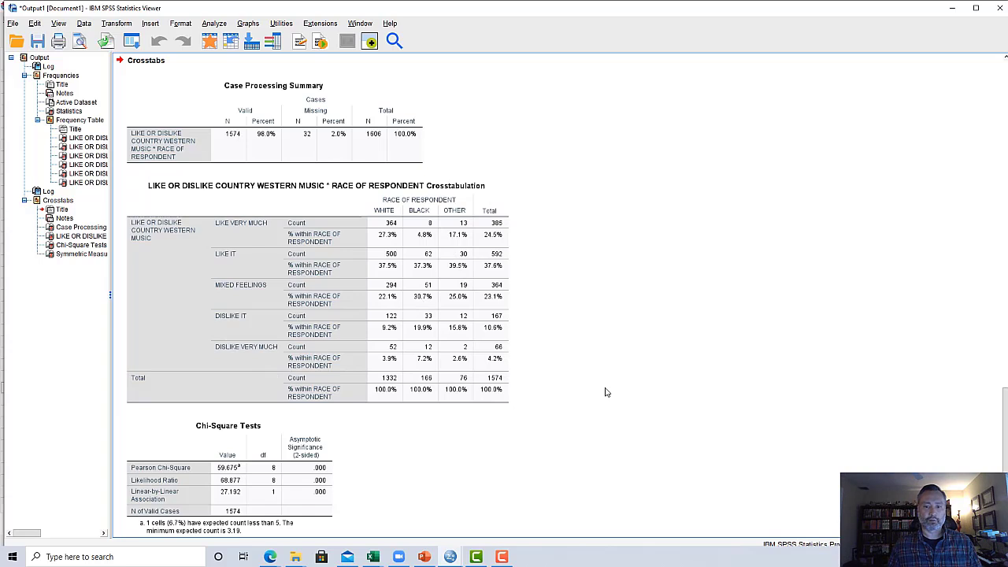
- Examine the Case Processing Summary and the crosstabulation of country western music preference by race in the output
{"action": "left_click", "coordinate": [477, 297]}
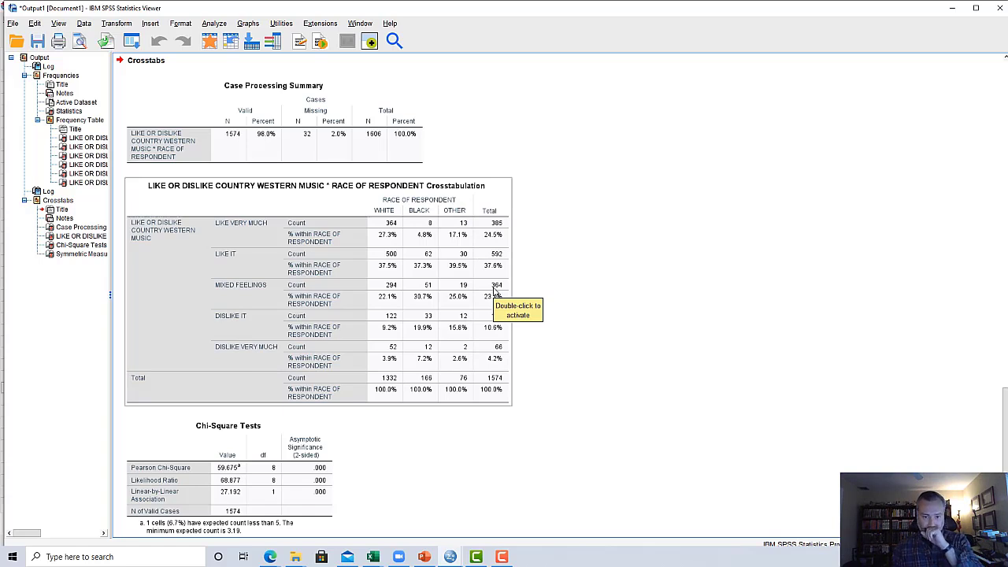
{"action": "left_click", "coordinate": [318, 158]}
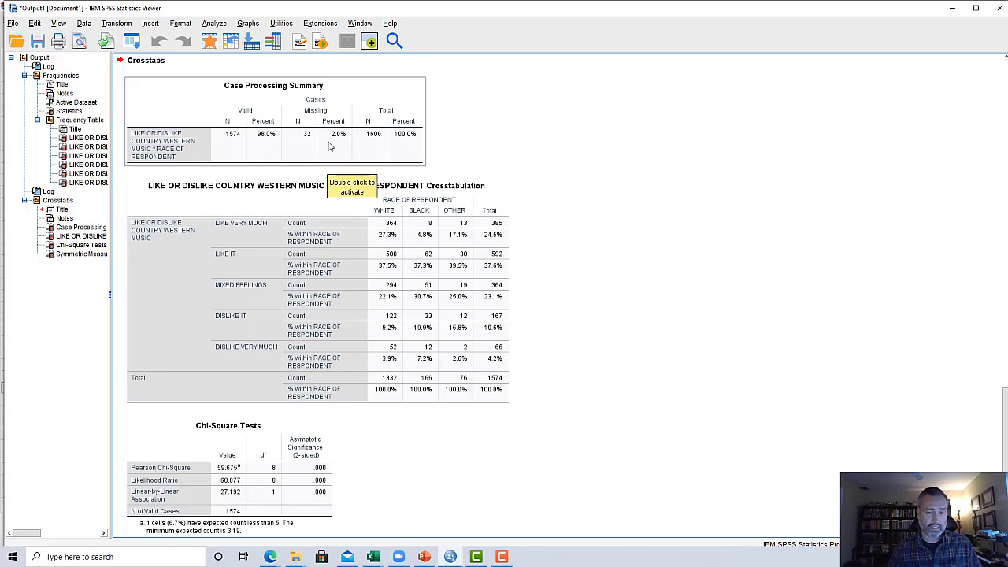
{"action": "left_click", "coordinate": [653, 216]}
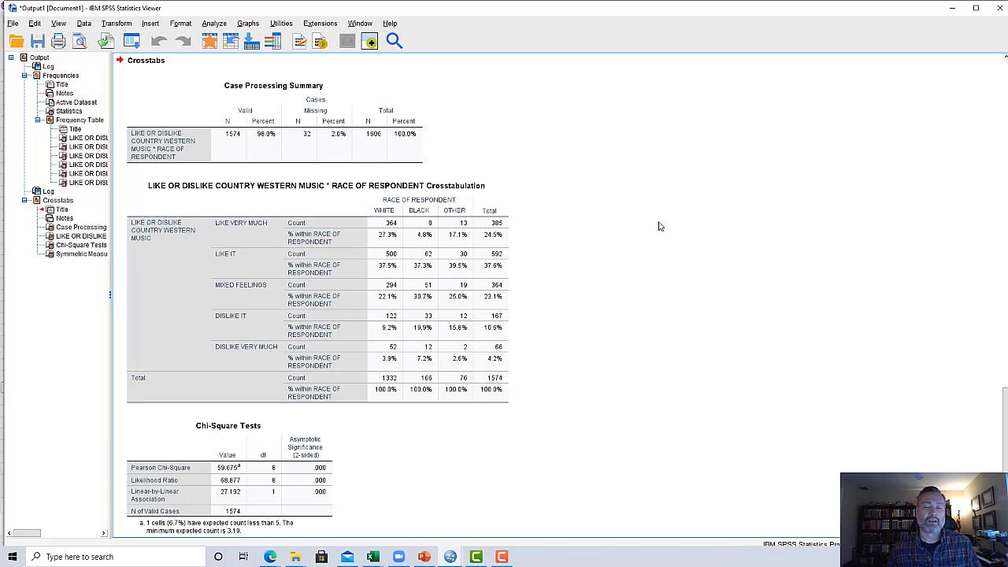
{"action": "left_click", "coordinate": [440, 204]}
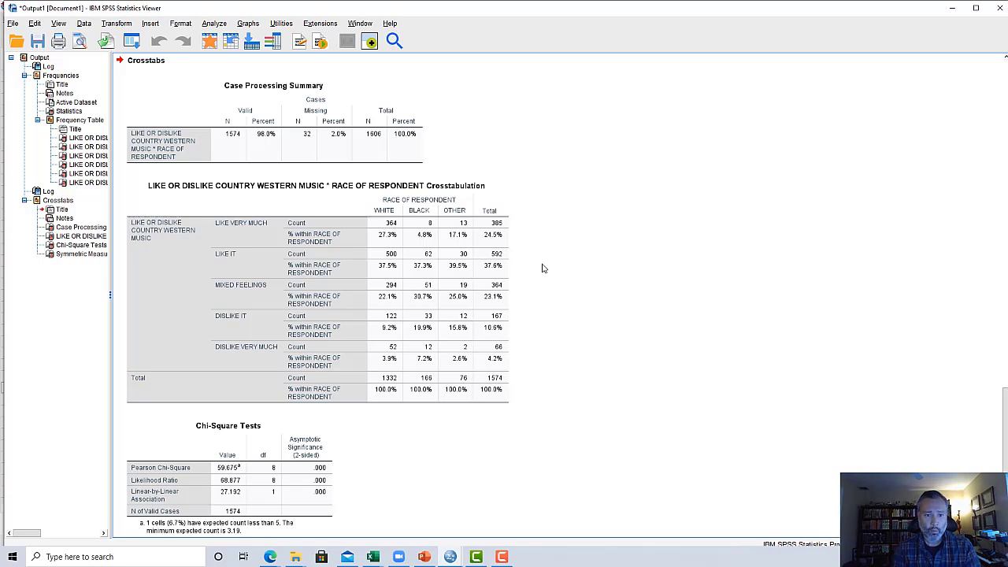
- Examine the within-race column percentages for each level of liking country western music in the crosstabulation
{"action": "left_click", "coordinate": [377, 199]}
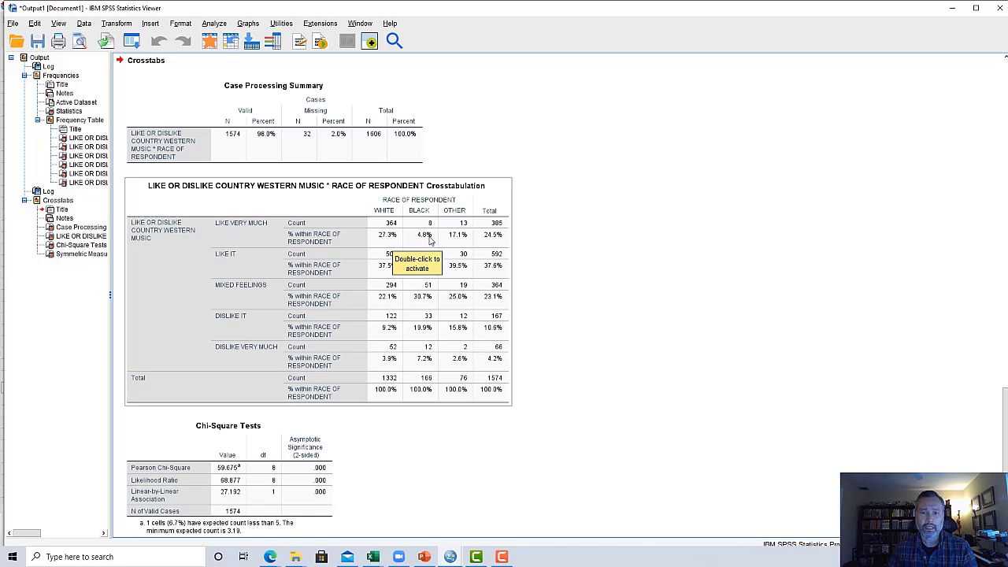
{"action": "left_click", "coordinate": [669, 236]}
{"action": "left_click", "coordinate": [434, 236]}
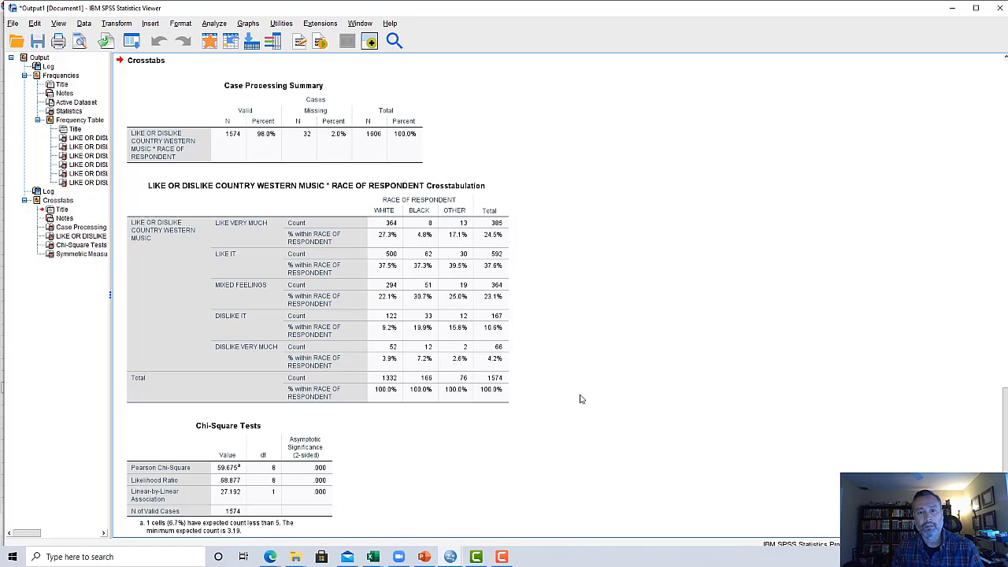
{"action": "scroll", "coordinate": [580, 399], "scroll_direction": "down", "scroll_amount": 3}
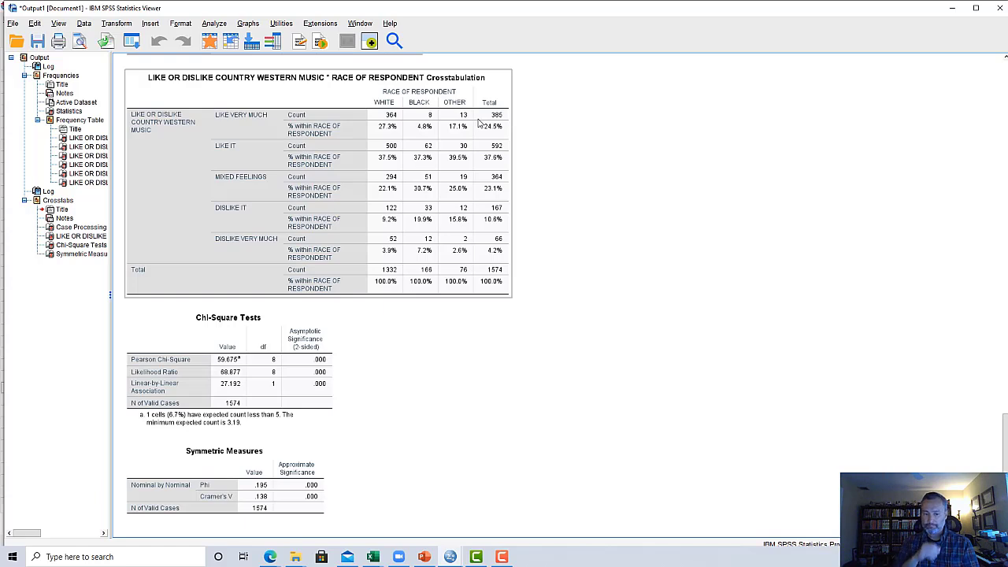
- Examine the Pearson Chi-Square row of the Chi-Square Tests table alongside the crosstabulation above it
{"action": "left_click", "coordinate": [222, 367]}
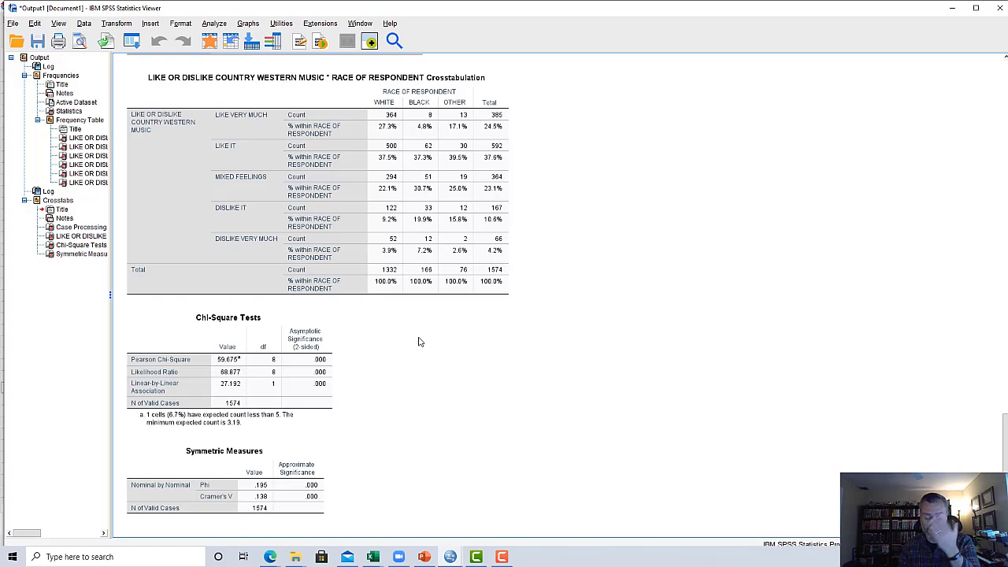
{"action": "left_click", "coordinate": [434, 178]}
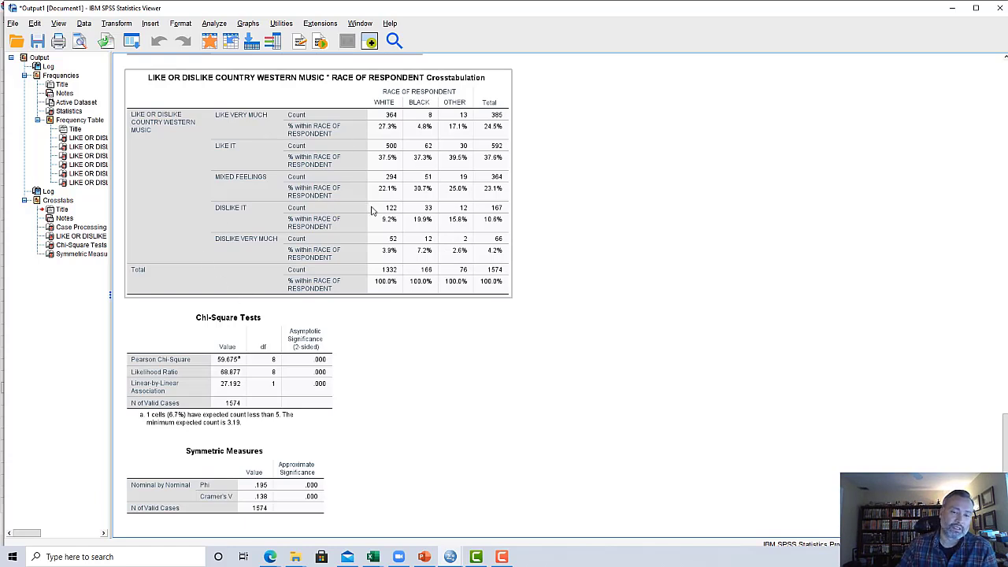
{"action": "left_click", "coordinate": [365, 357]}
{"action": "left_click", "coordinate": [353, 352]}
{"action": "left_click", "coordinate": [354, 352]}
{"action": "left_click", "coordinate": [337, 361]}
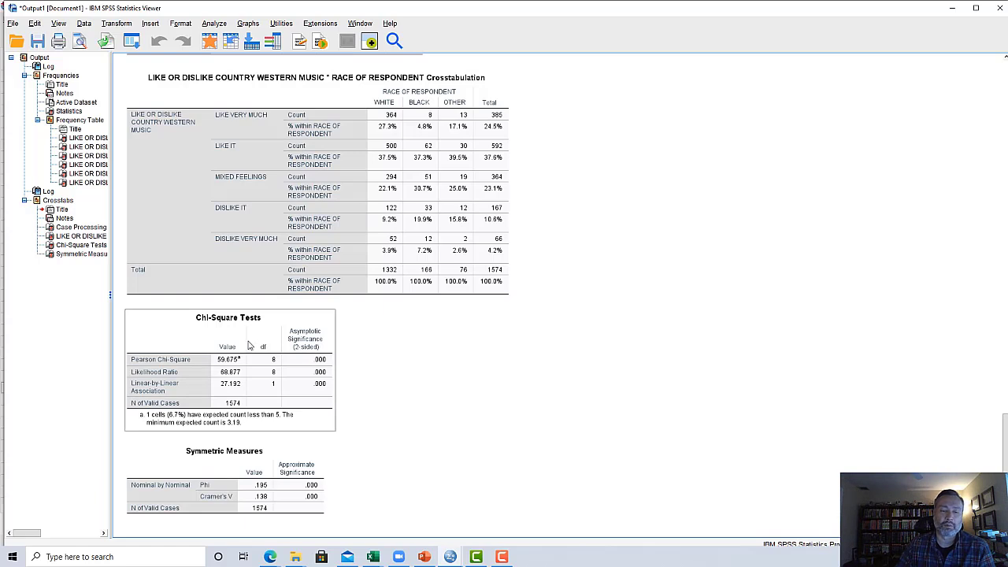
{"action": "left_click", "coordinate": [344, 356]}
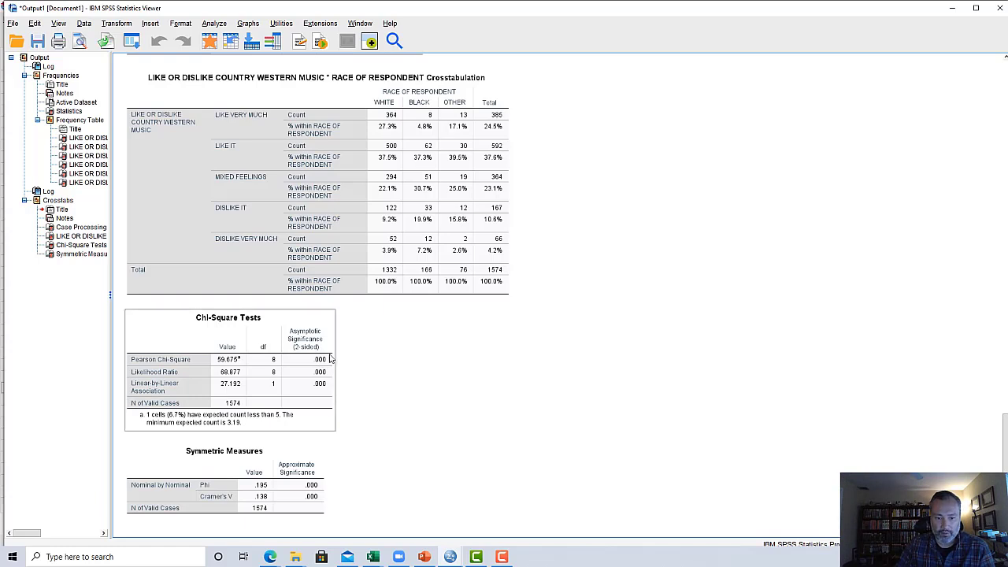
- Check the two-sided asymptotic significance of the Pearson Chi-Square to judge the relationship between race and country music preference
{"action": "left_click", "coordinate": [367, 297]}
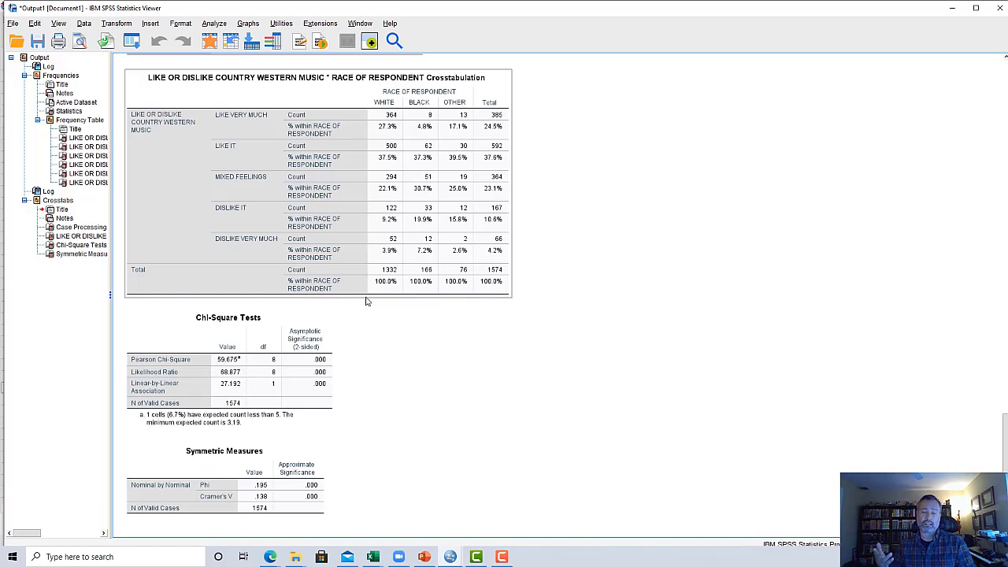
{"action": "left_click", "coordinate": [322, 359]}
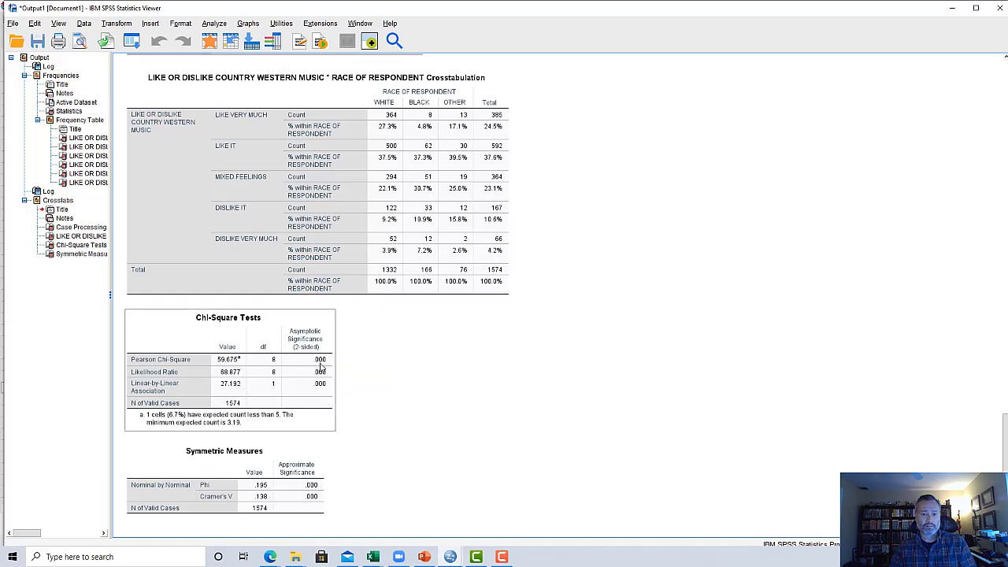
{"action": "left_click", "coordinate": [372, 364]}
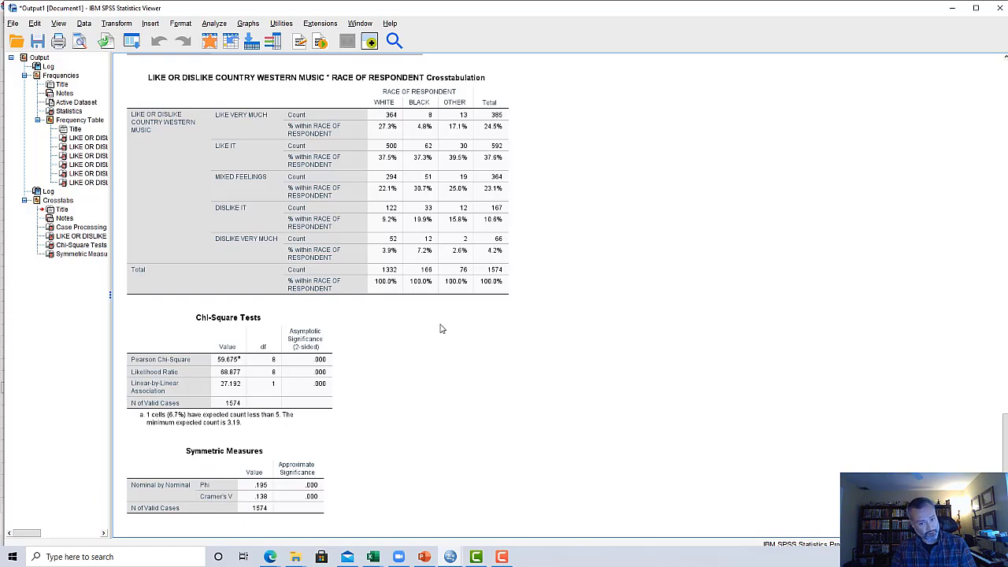
{"action": "left_click", "coordinate": [408, 226]}
{"action": "left_click", "coordinate": [348, 354]}
{"action": "left_click", "coordinate": [331, 368]}
{"action": "left_click", "coordinate": [343, 343]}
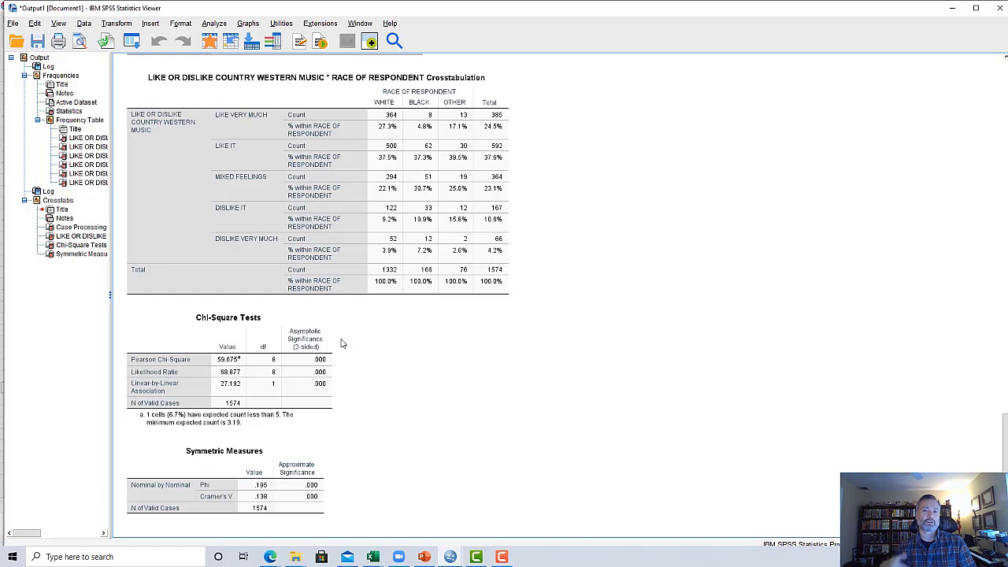
{"action": "left_click", "coordinate": [331, 361]}
{"action": "left_click", "coordinate": [344, 370]}
{"action": "left_click", "coordinate": [307, 369]}
{"action": "left_click", "coordinate": [337, 370]}
{"action": "left_click", "coordinate": [337, 369]}
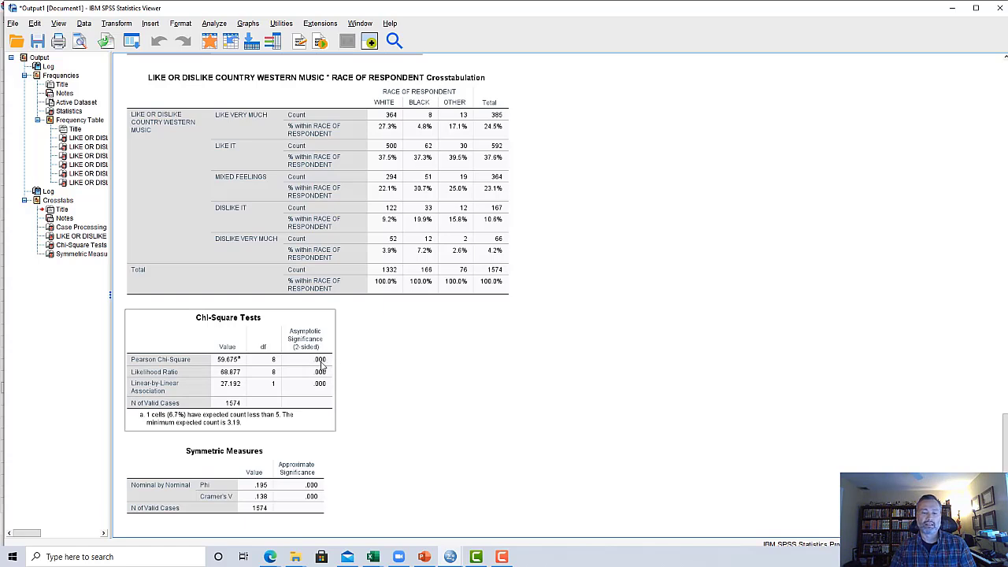
{"action": "left_click", "coordinate": [349, 370]}
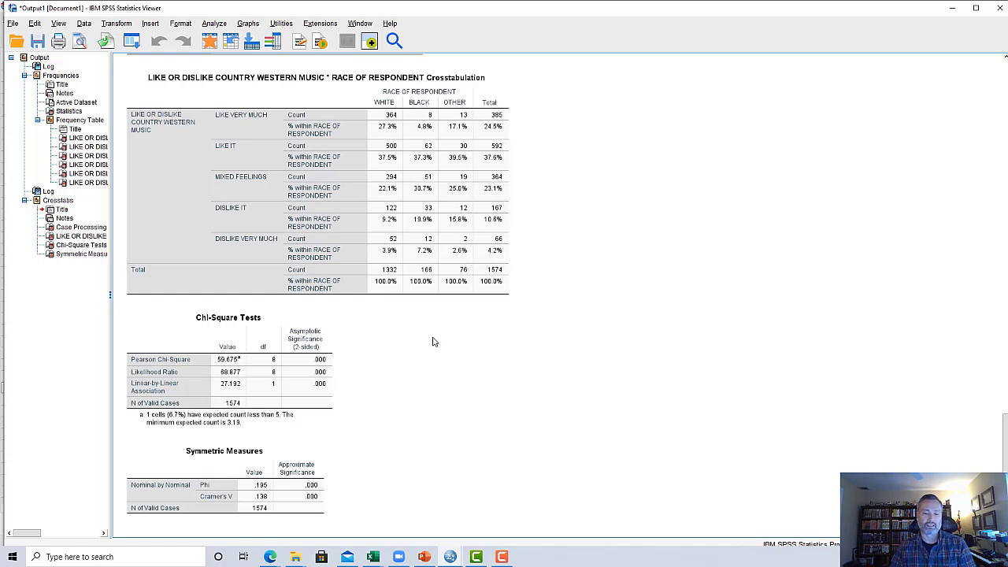
- Read the footnote on expected cell counts below 5 under the Chi-Square Tests table
{"action": "left_click", "coordinate": [295, 417]}
{"action": "left_click", "coordinate": [189, 436]}
{"action": "left_click", "coordinate": [299, 407]}
{"action": "left_click", "coordinate": [225, 440]}
{"action": "left_click", "coordinate": [316, 423]}
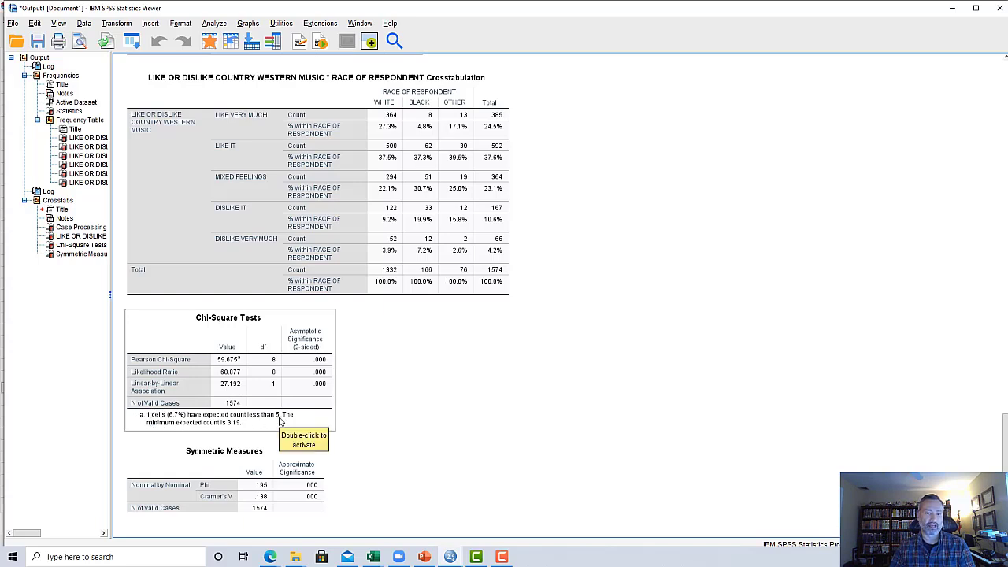
- Switch from the SPSS output viewer to the open PowerPoint window
{"action": "left_click", "coordinate": [468, 237]}
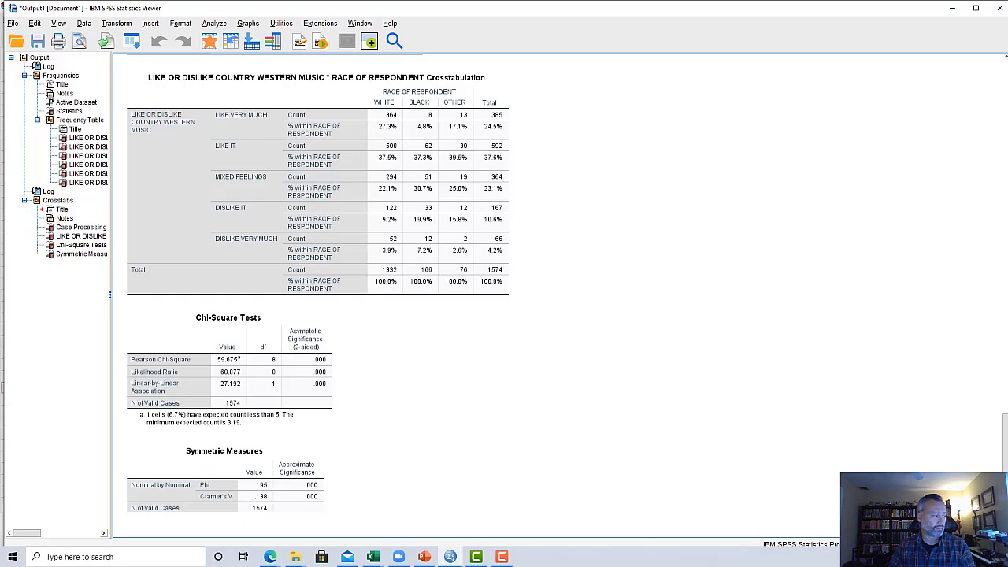
{"action": "key", "text": "alt+Tab"}
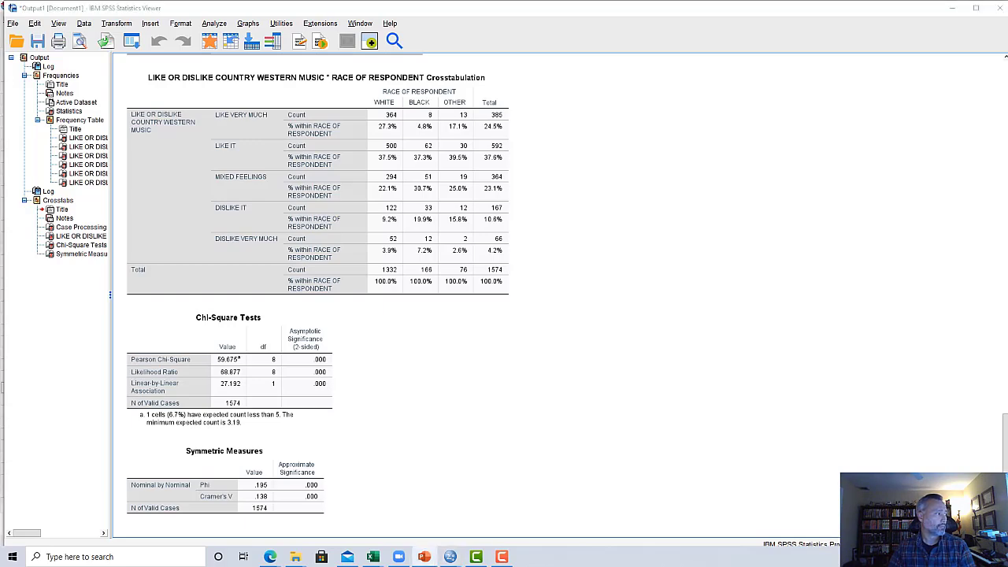